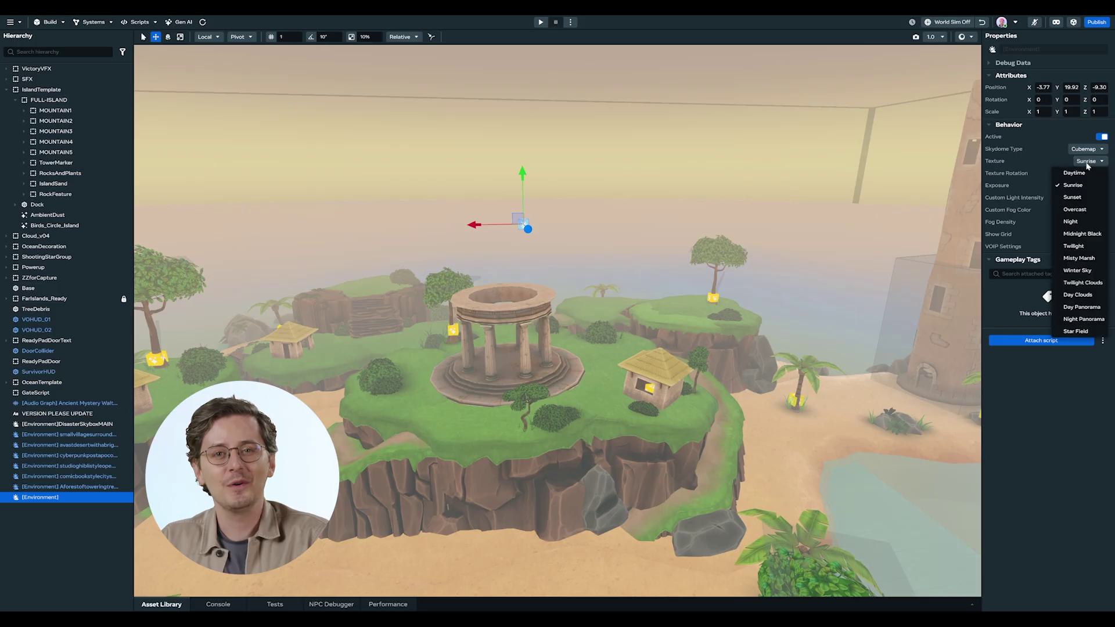
# - Cycle through the Sunset, Midnight Black, Misty Marsh, Daytime and Twilight Clouds skies, ending on Day Clouds
pyautogui.click(1086, 212)
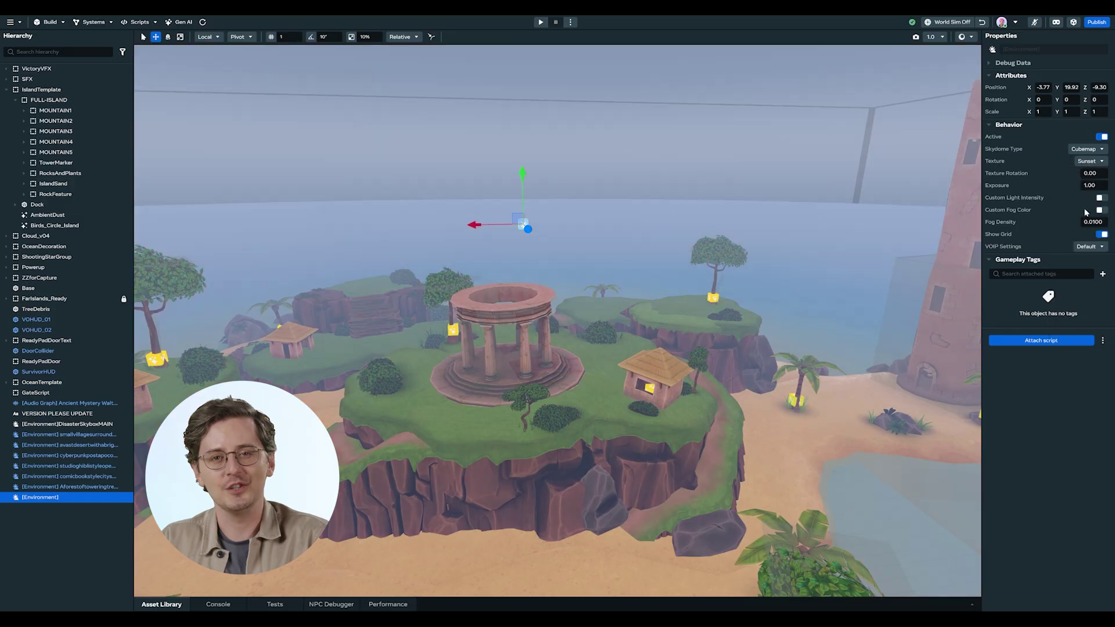
pyautogui.click(1087, 161)
pyautogui.click(1084, 233)
pyautogui.click(1080, 161)
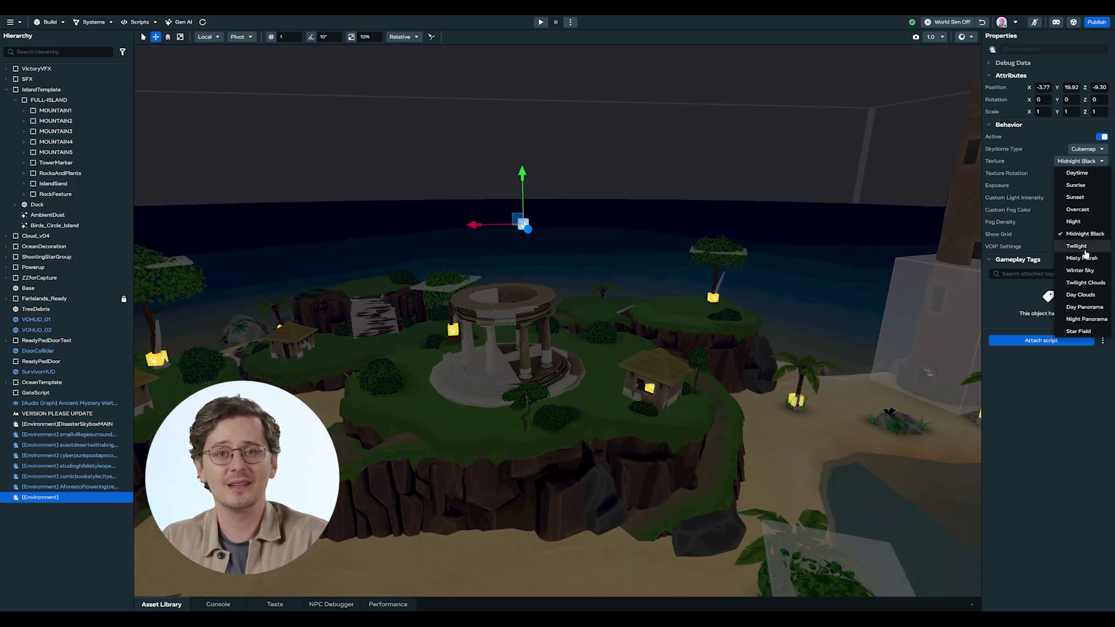
pyautogui.click(1082, 258)
pyautogui.click(1085, 162)
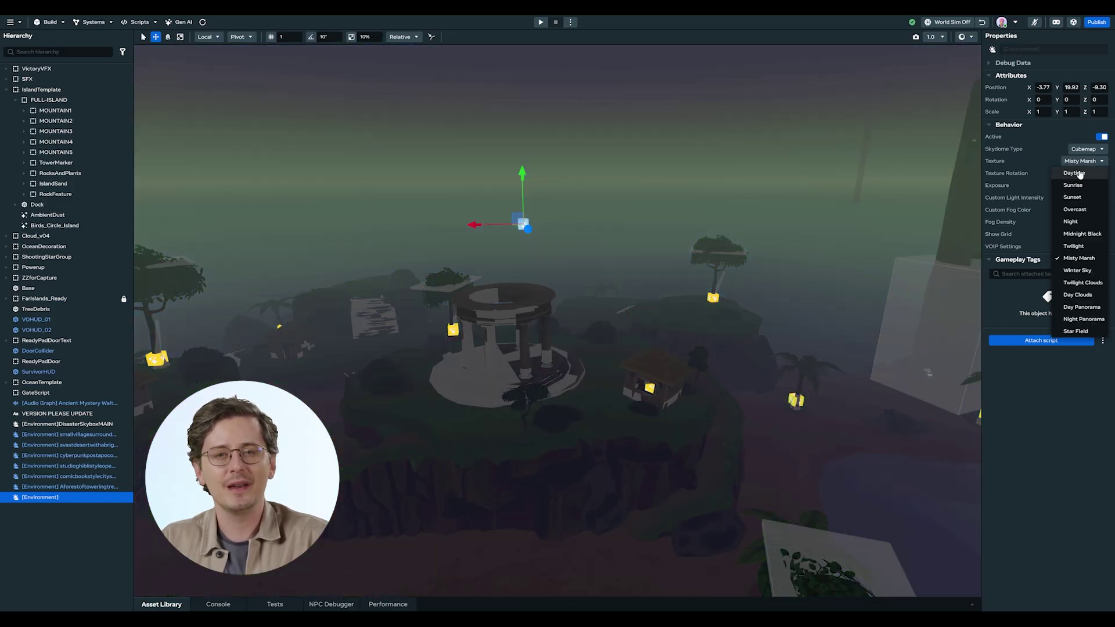
pyautogui.click(1077, 270)
pyautogui.click(1081, 161)
pyautogui.click(1082, 282)
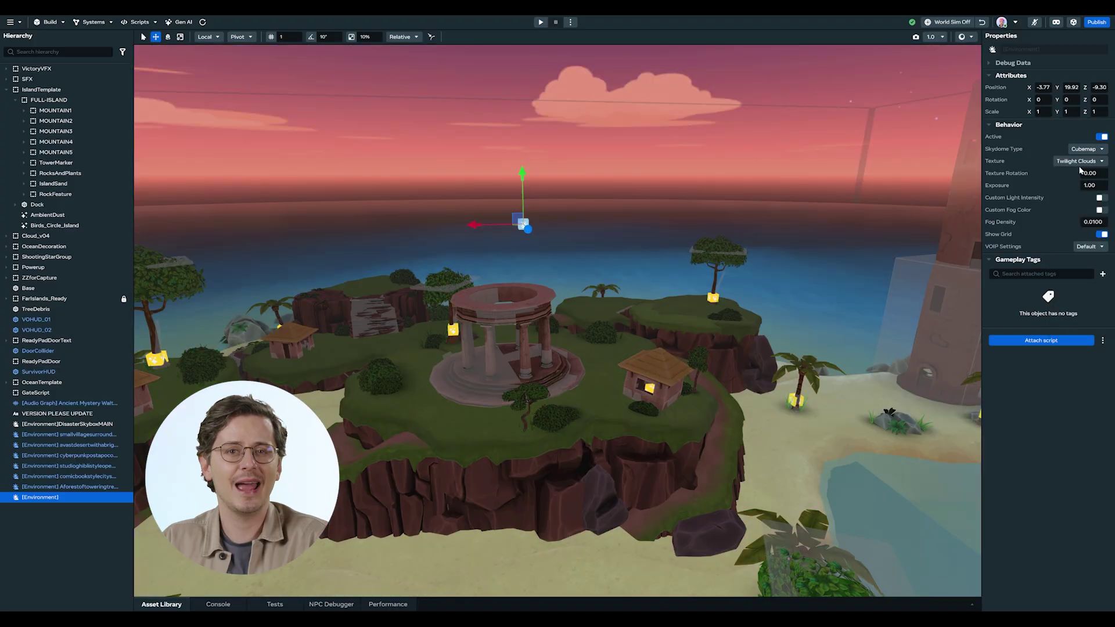
pyautogui.click(1081, 161)
pyautogui.click(1071, 294)
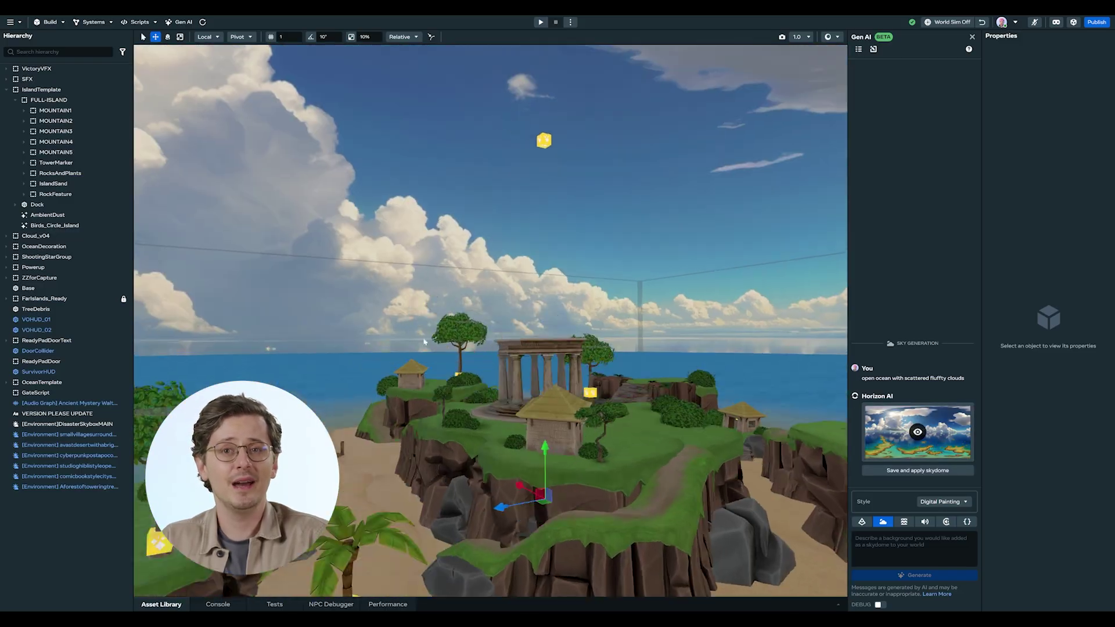
# - Generate a skydome from 'blue sky with scattered clouds', preview it, then save and apply it
pyautogui.click(909, 545)
pyautogui.write('blue sky with scattered clouds')
pyautogui.press('Return')
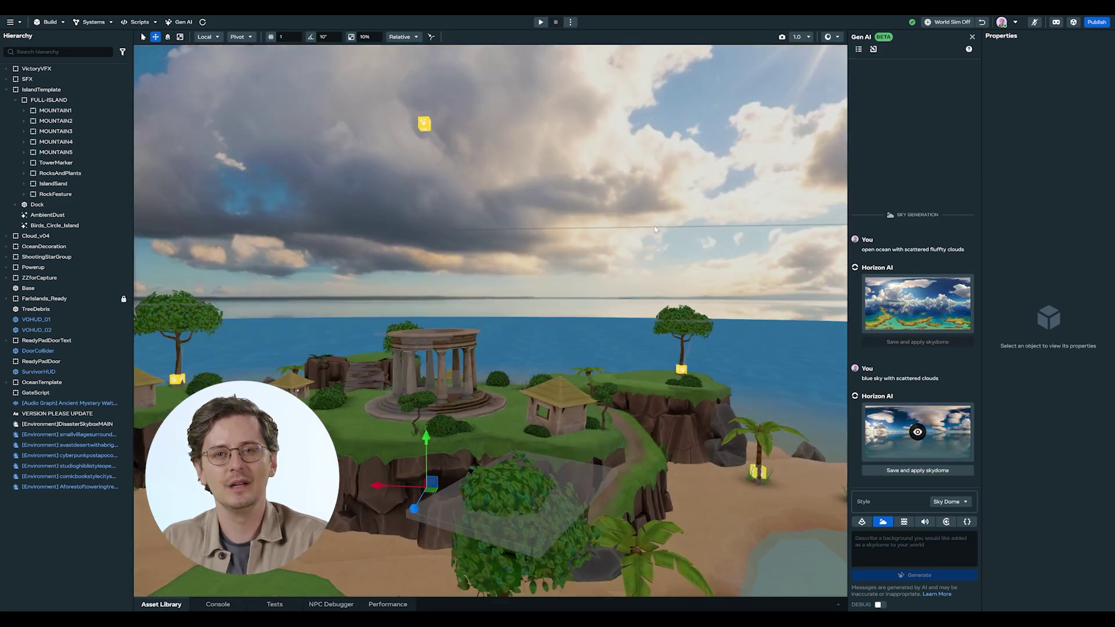
pyautogui.click(917, 470)
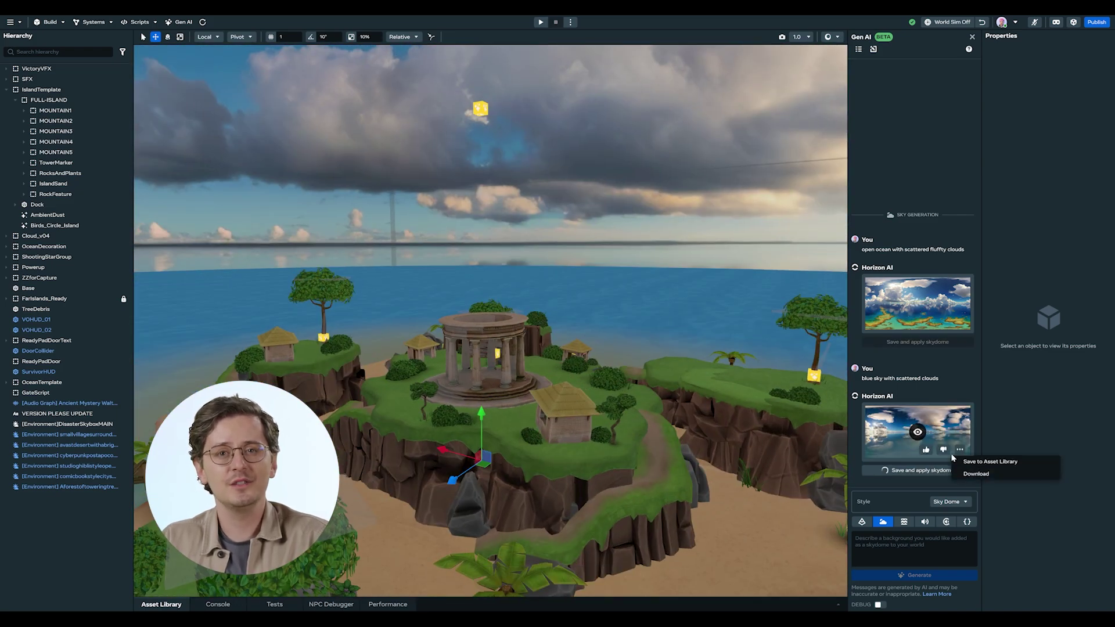
pyautogui.click(990, 462)
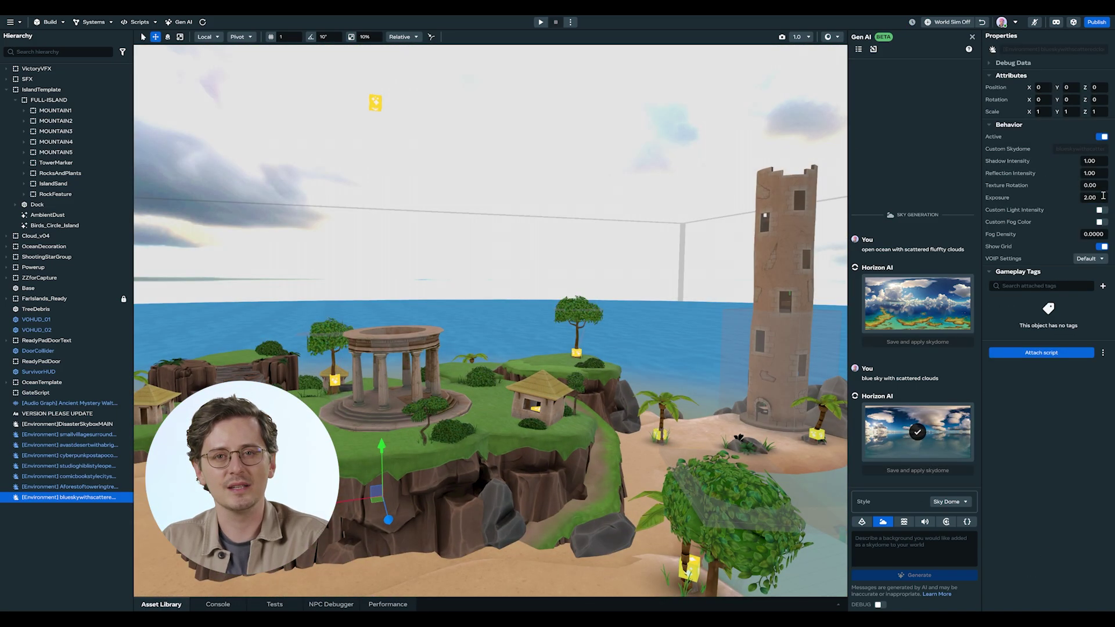
# - Set the sky environment's light intensity to 1.5
pyautogui.click(1095, 221)
pyautogui.write('1.5')
pyautogui.press('Return')
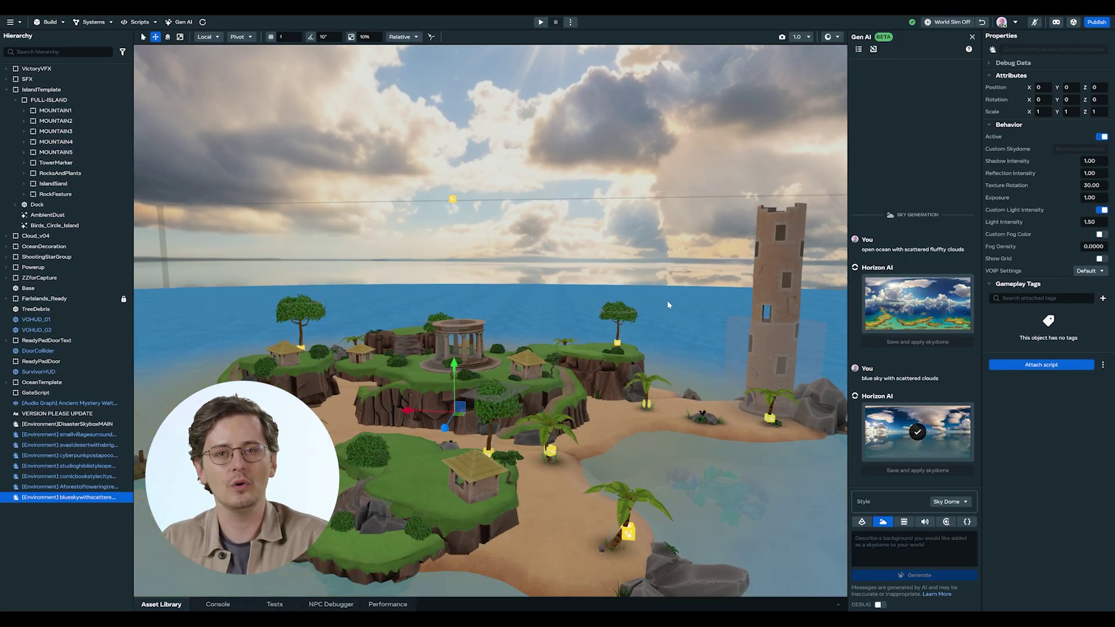
pyautogui.click(1098, 161)
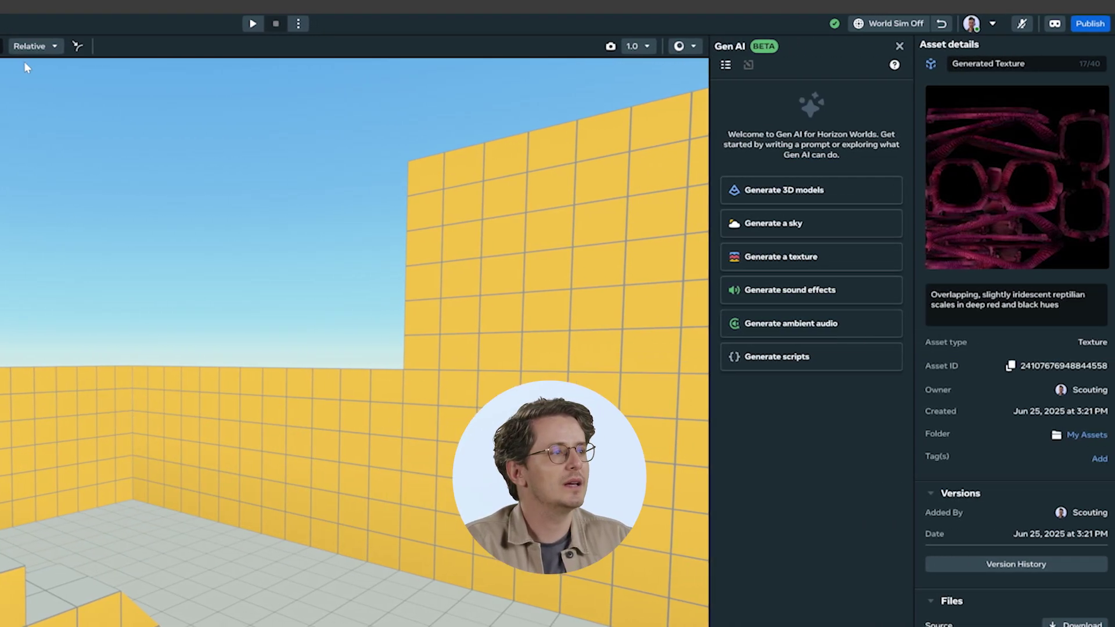
# - Generate a sky from the 'A forest of towering trees' suggestion
pyautogui.click(968, 223)
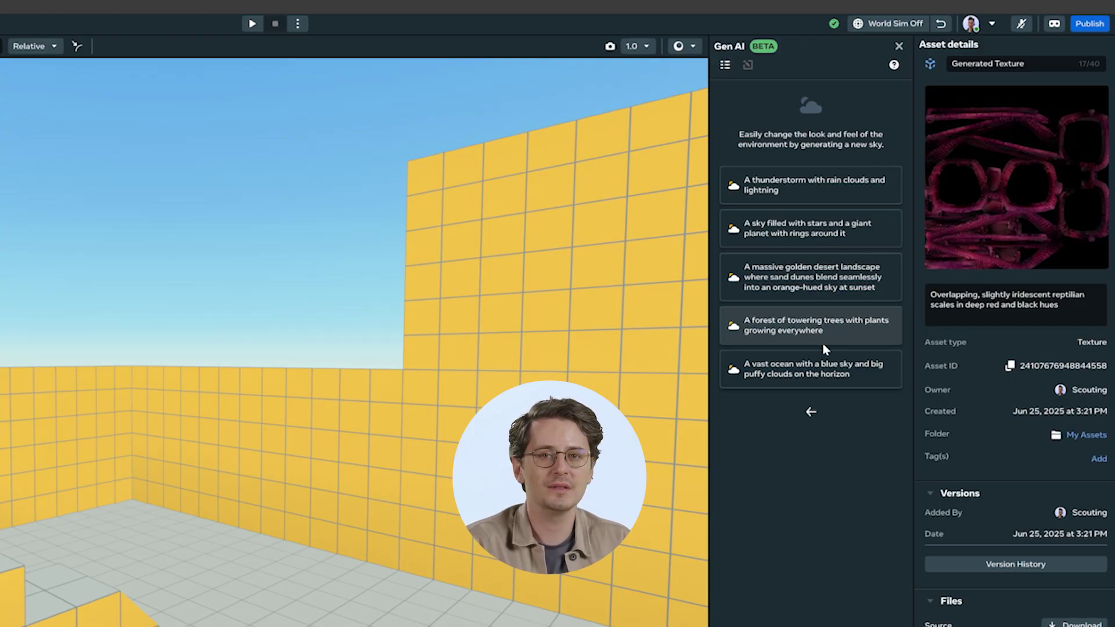
pyautogui.click(854, 338)
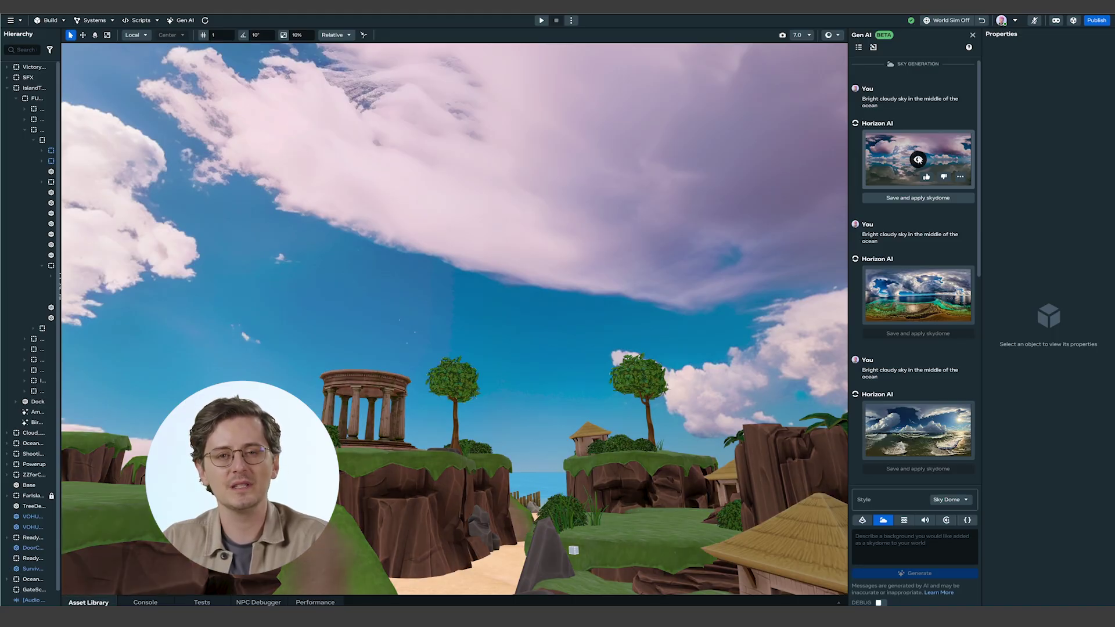
# - Preview the stormy, painted blue, golden sunset and anime cumulus skies, ending on the comic-style cloudy sky
pyautogui.click(918, 296)
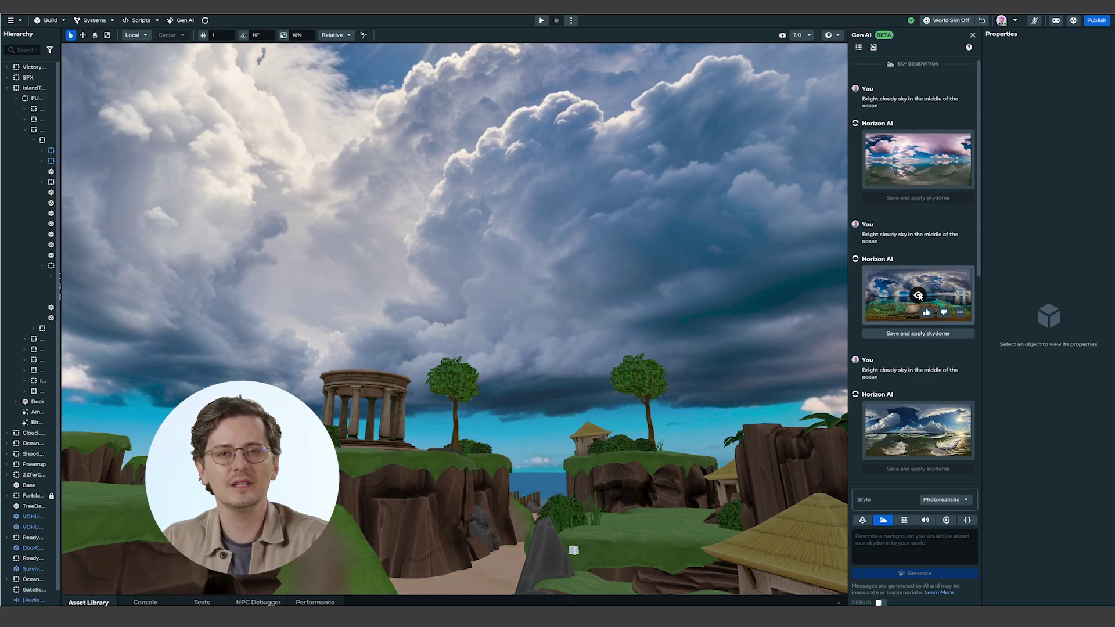
pyautogui.click(920, 432)
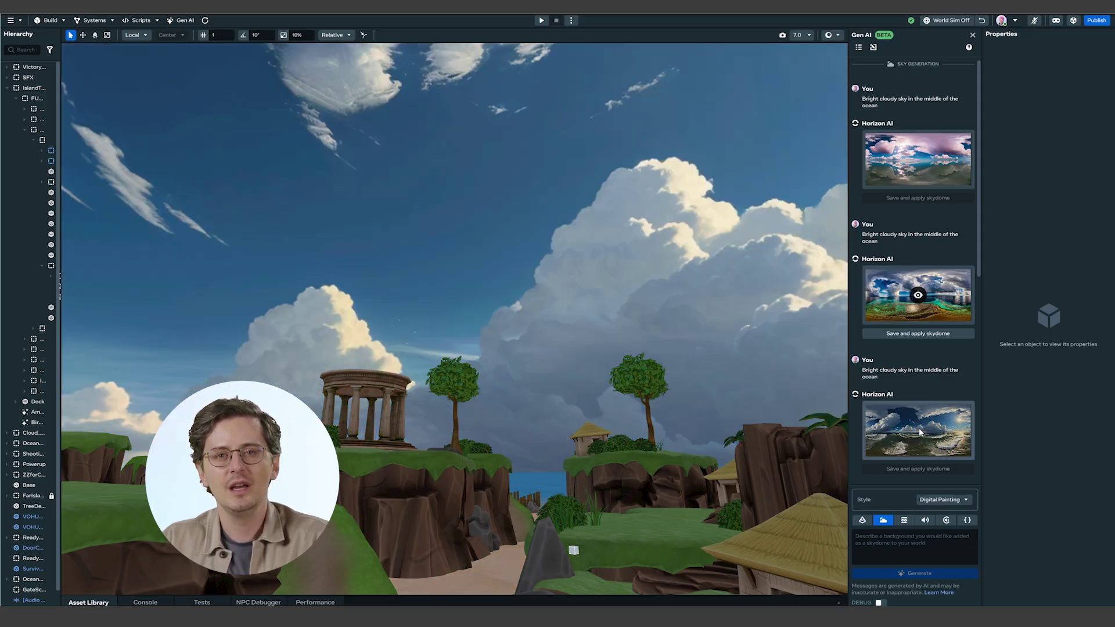
pyautogui.scroll(-6, 925, 426)
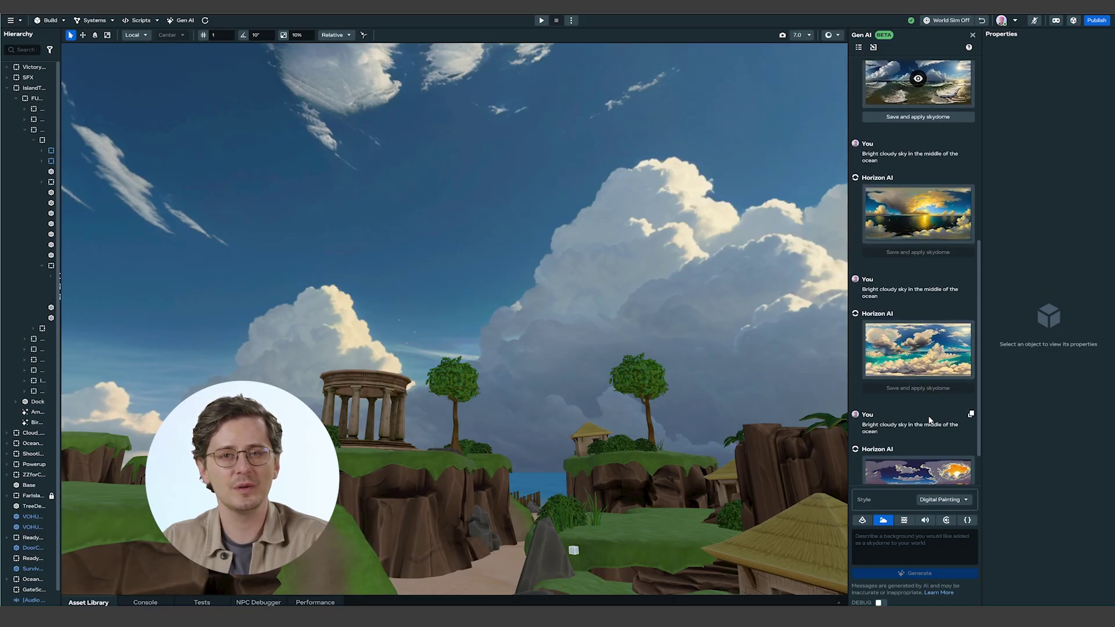
pyautogui.scroll(-1, 929, 420)
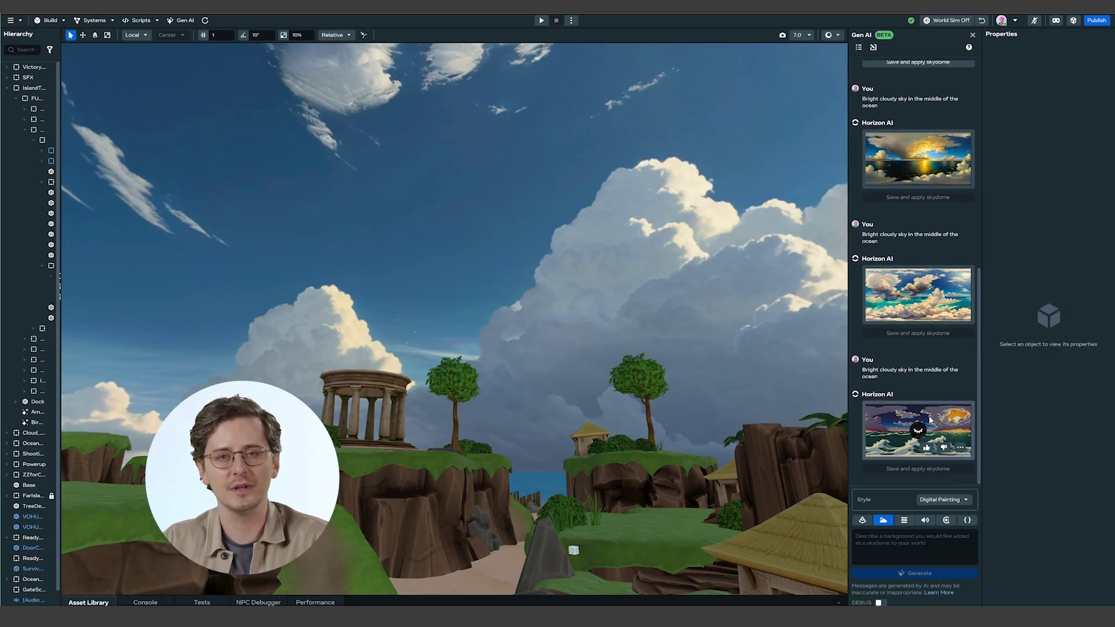
pyautogui.click(917, 160)
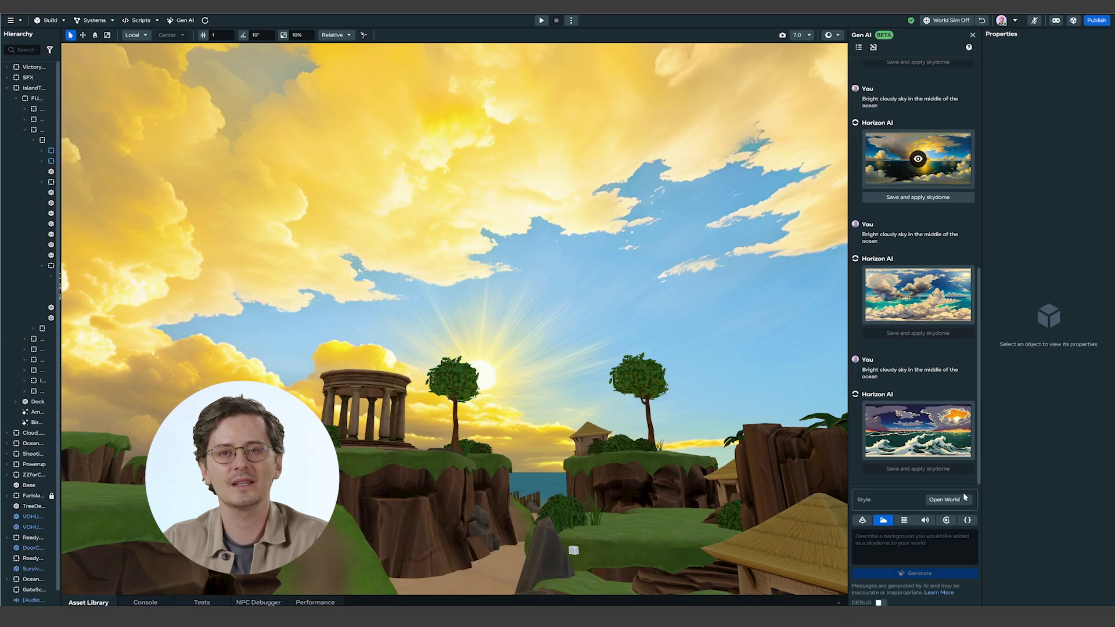
pyautogui.click(918, 296)
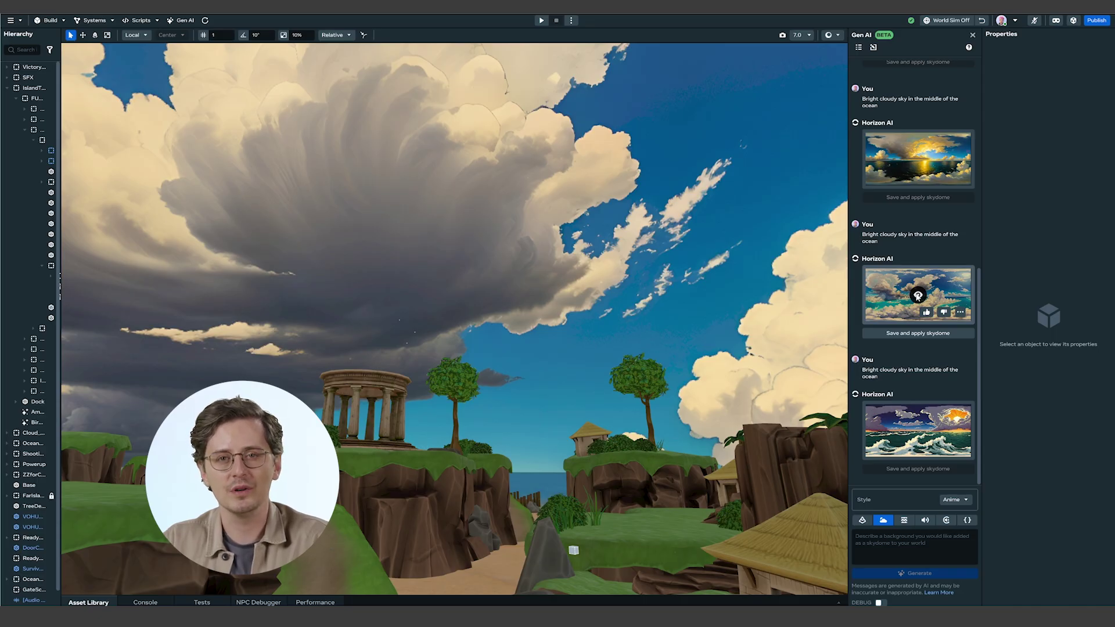
pyautogui.click(919, 433)
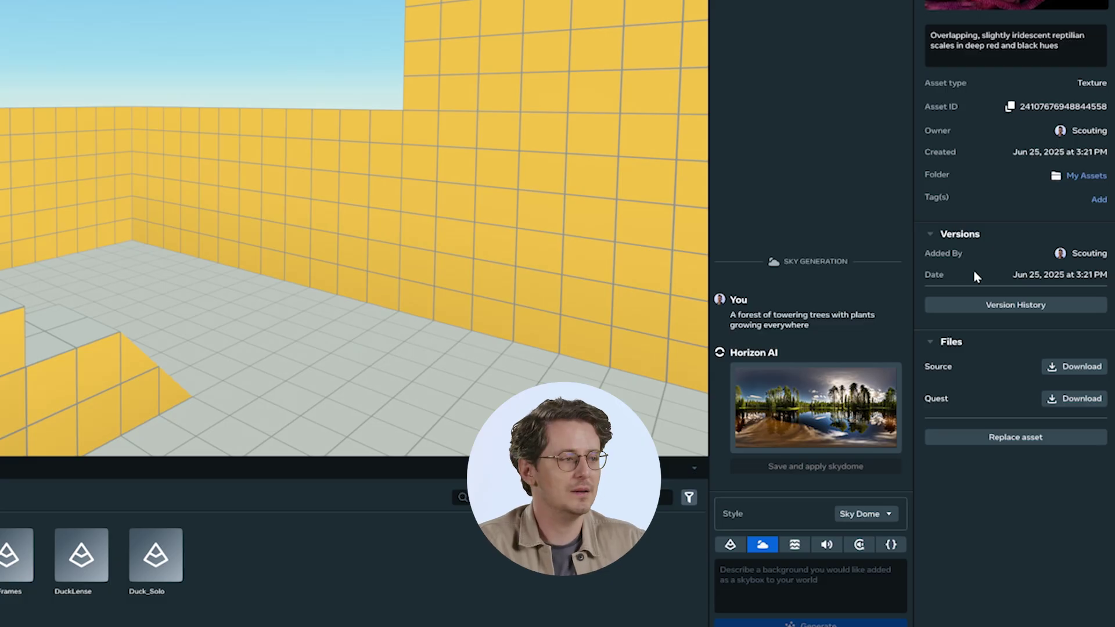
# - Preview the forest skydome, save it to the Asset Library, and apply it to the world
pyautogui.click(817, 410)
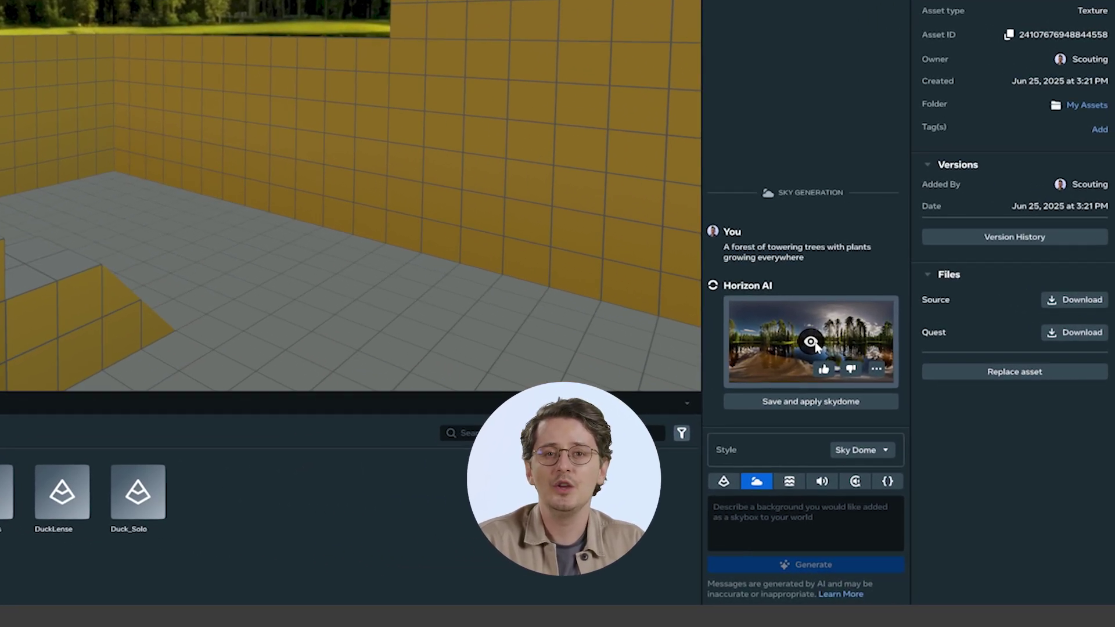
pyautogui.click(876, 369)
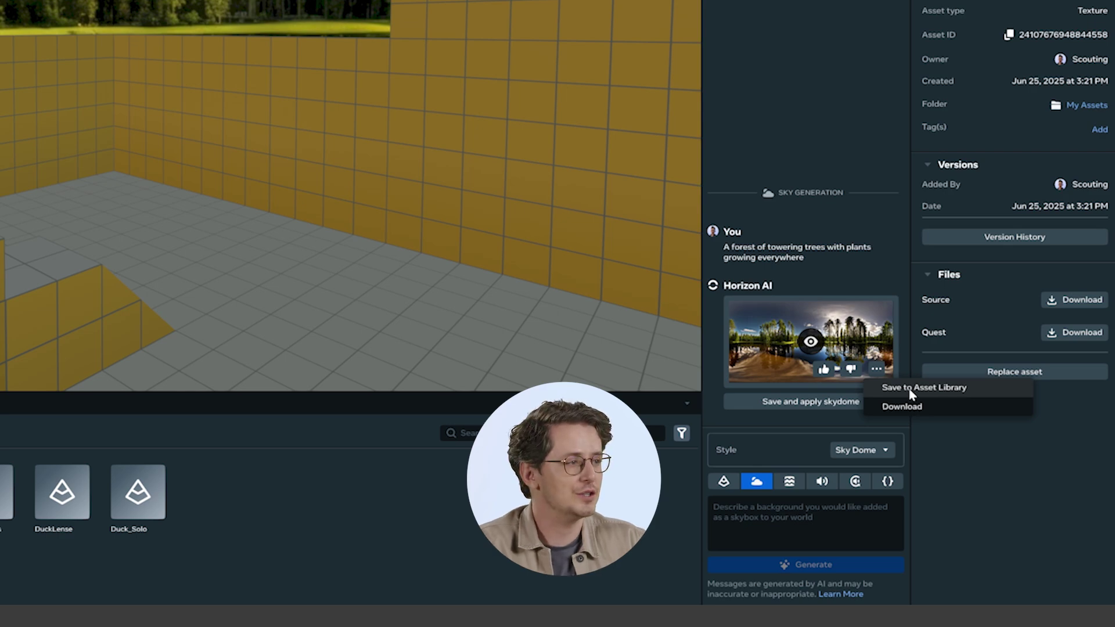
pyautogui.click(910, 388)
pyautogui.click(822, 406)
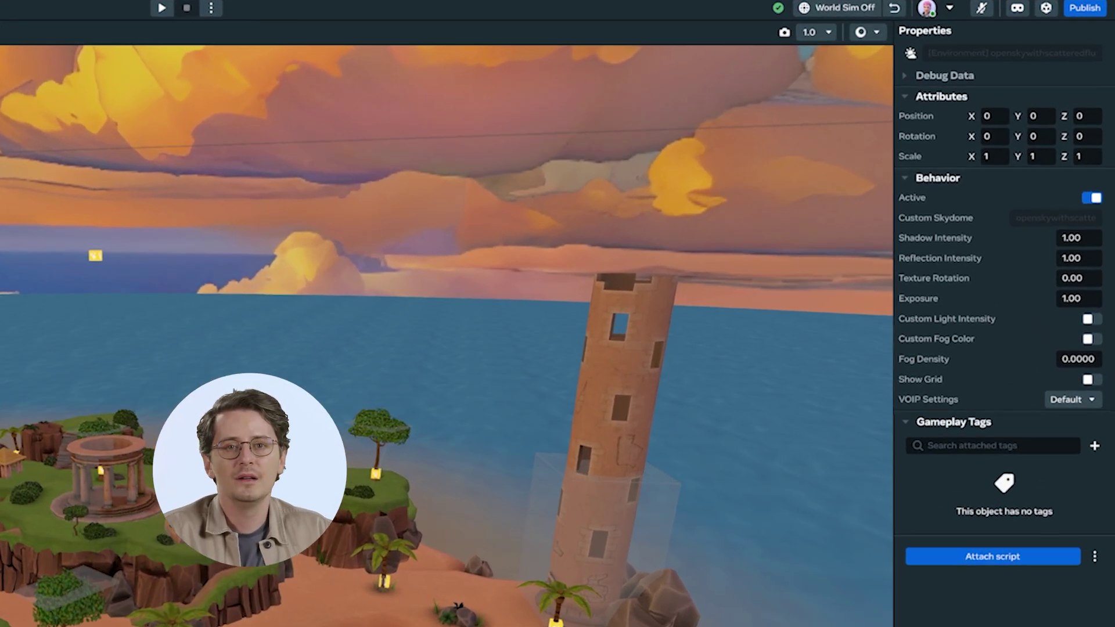
# - Edit the shadow and reflection intensity values, leaving both at 1.00
pyautogui.click(1080, 220)
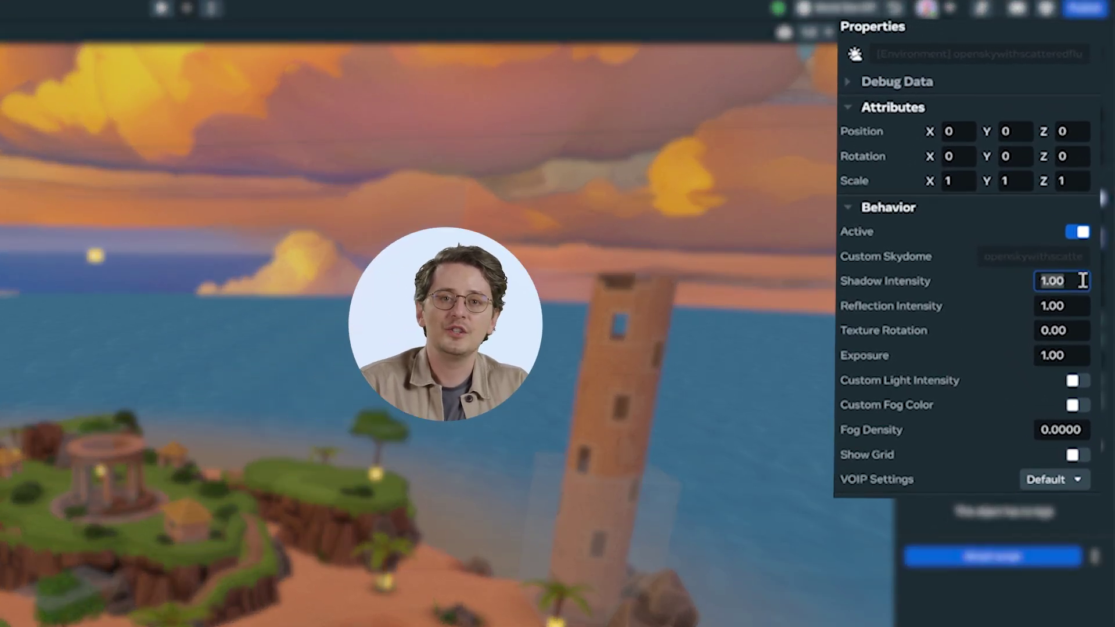
pyautogui.write('.')
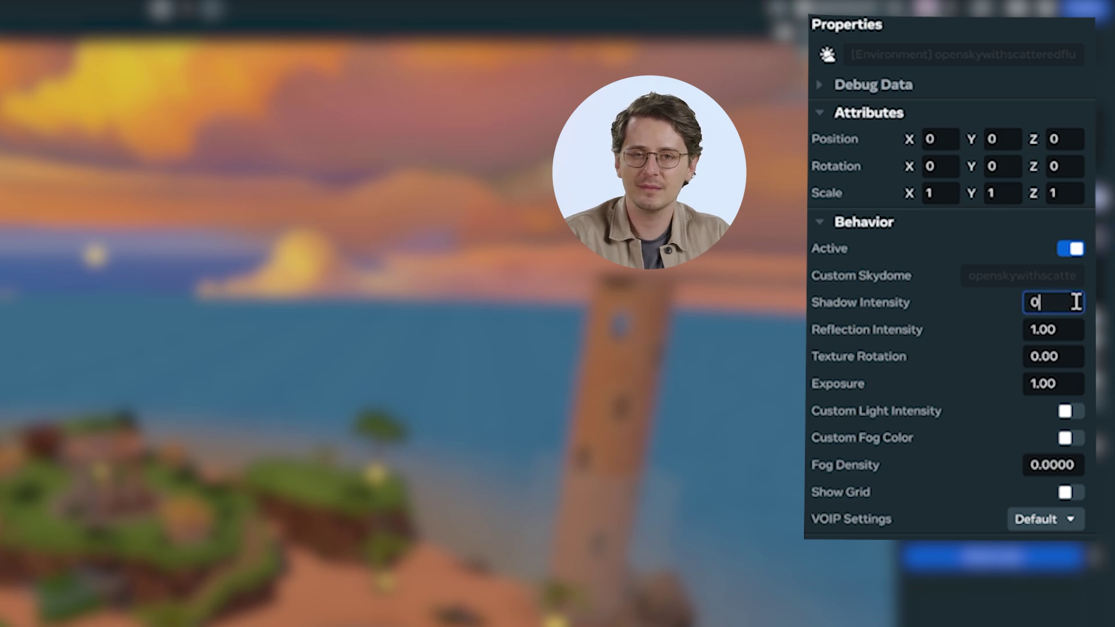
pyautogui.click(1056, 329)
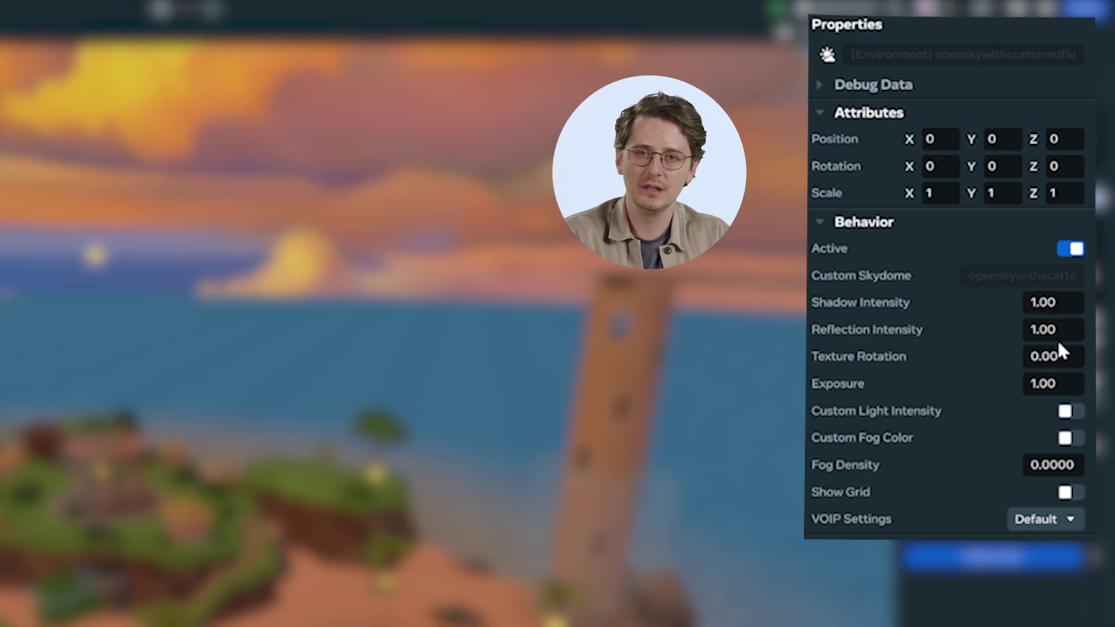
# - Set the sky texture rotation to 50, then to 712, which caps at 360
pyautogui.click(1062, 352)
pyautogui.write('5')
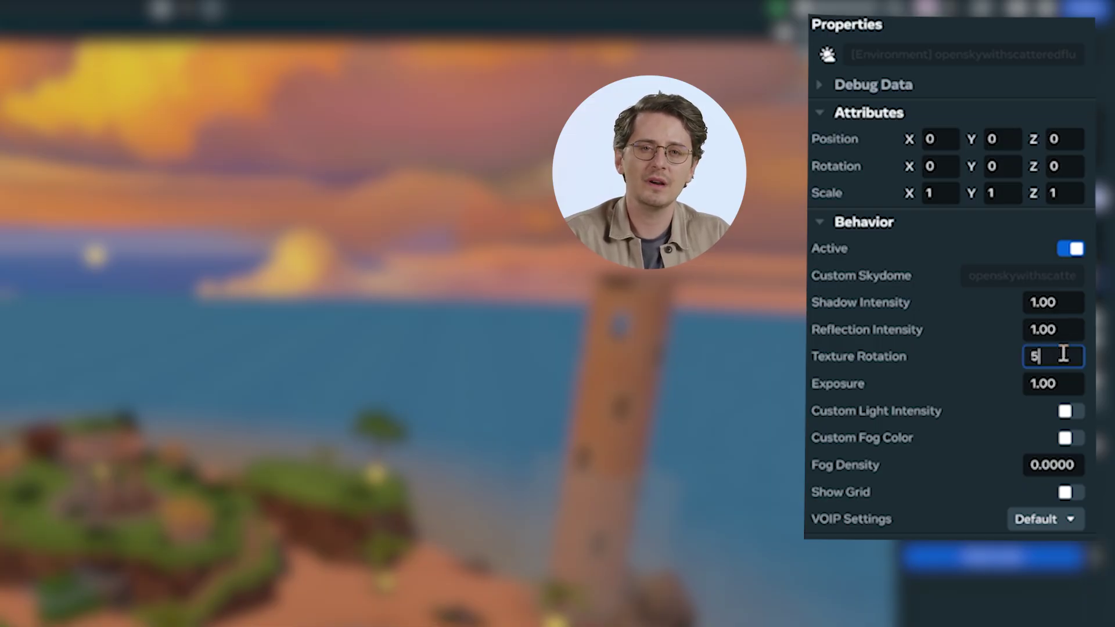
pyautogui.write('0')
pyautogui.press('Return')
pyautogui.write('712')
pyautogui.press('Return')
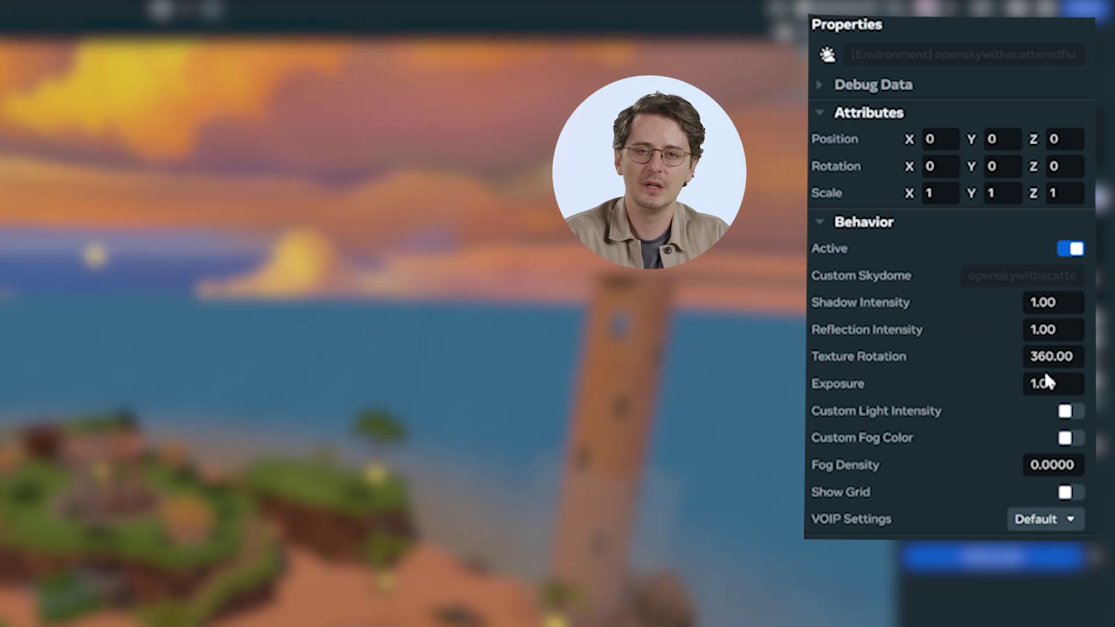
pyautogui.click(1058, 383)
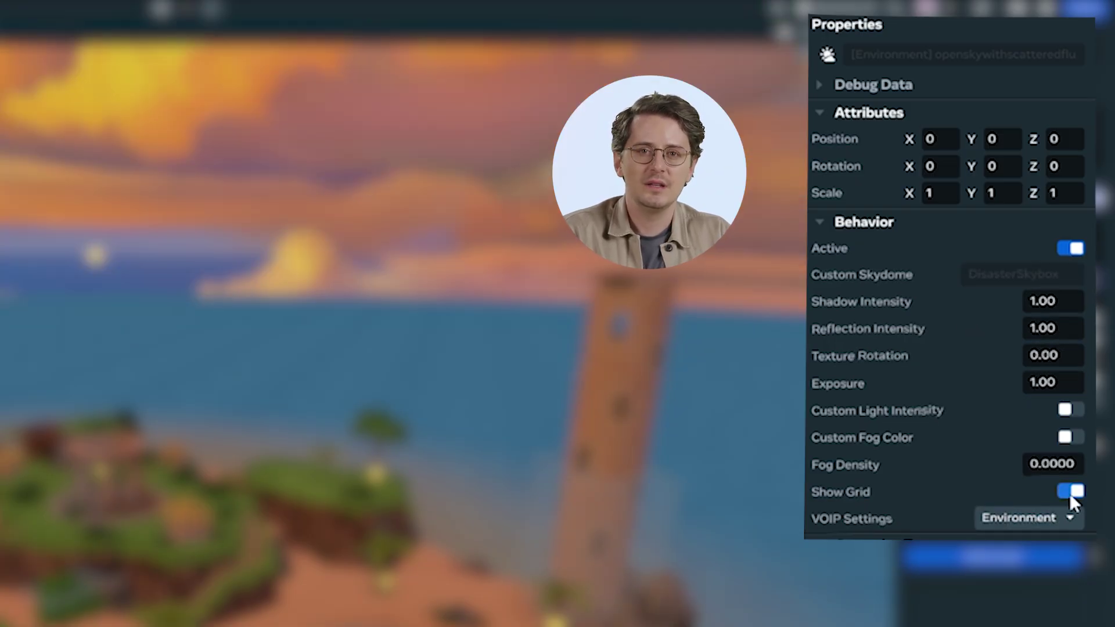